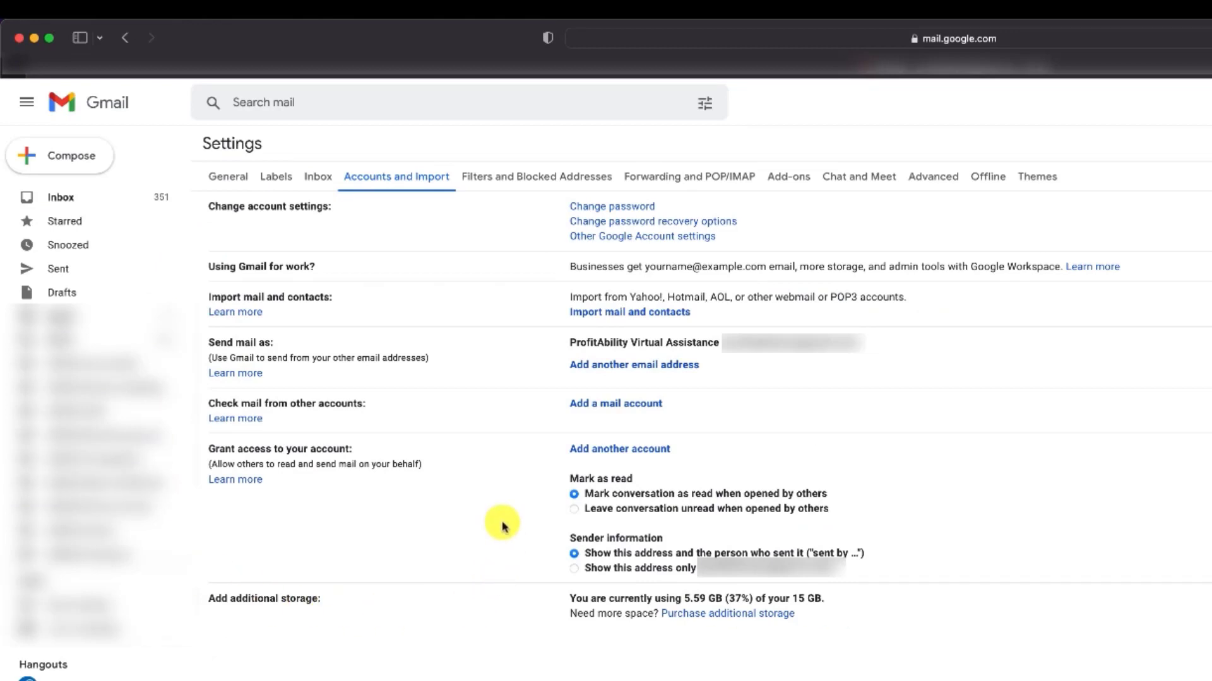
# Step: Start adding another mail account to check, enter its email address, and choose importing its emails through POP3
pyautogui.moveTo(209, 405); pyautogui.dragTo(362, 406)
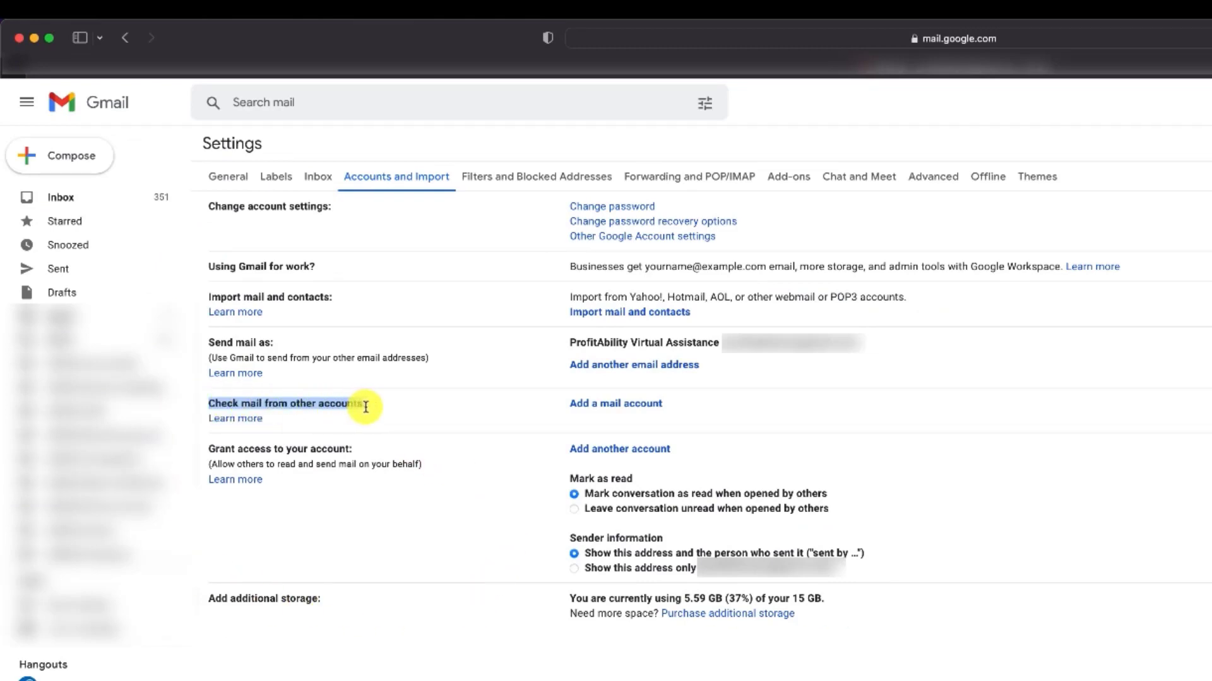
pyautogui.click(457, 410)
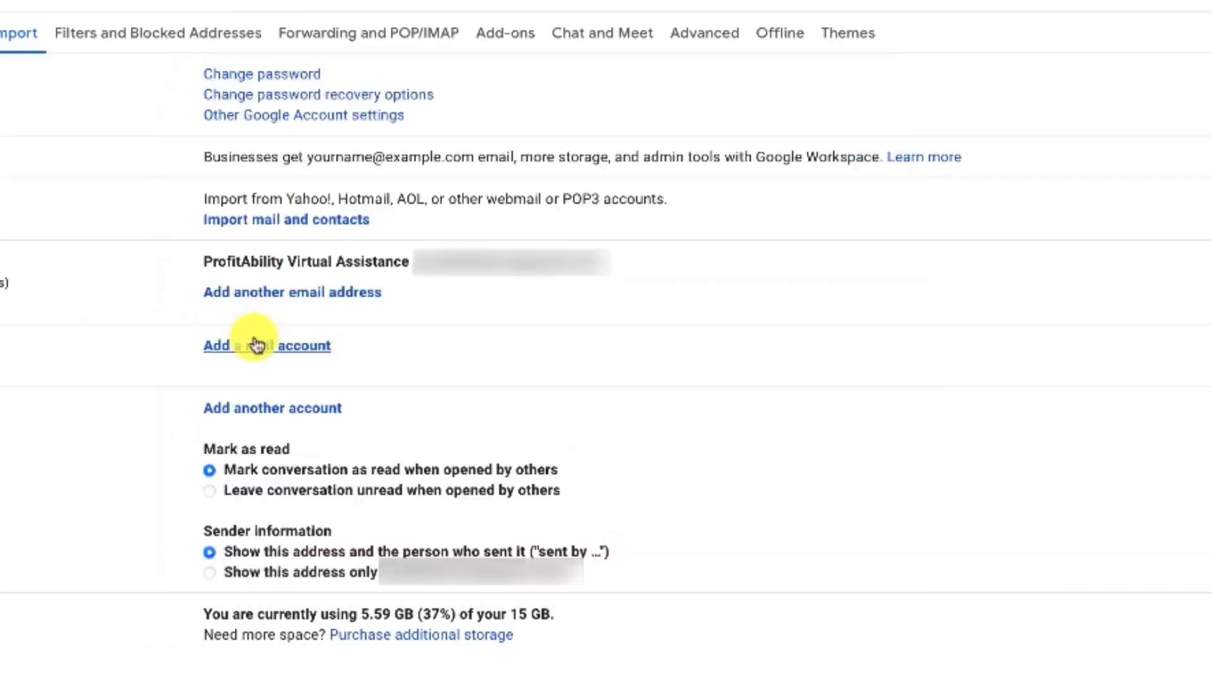
pyautogui.click(608, 403)
pyautogui.moveTo(800, 220); pyautogui.dragTo(833, 227)
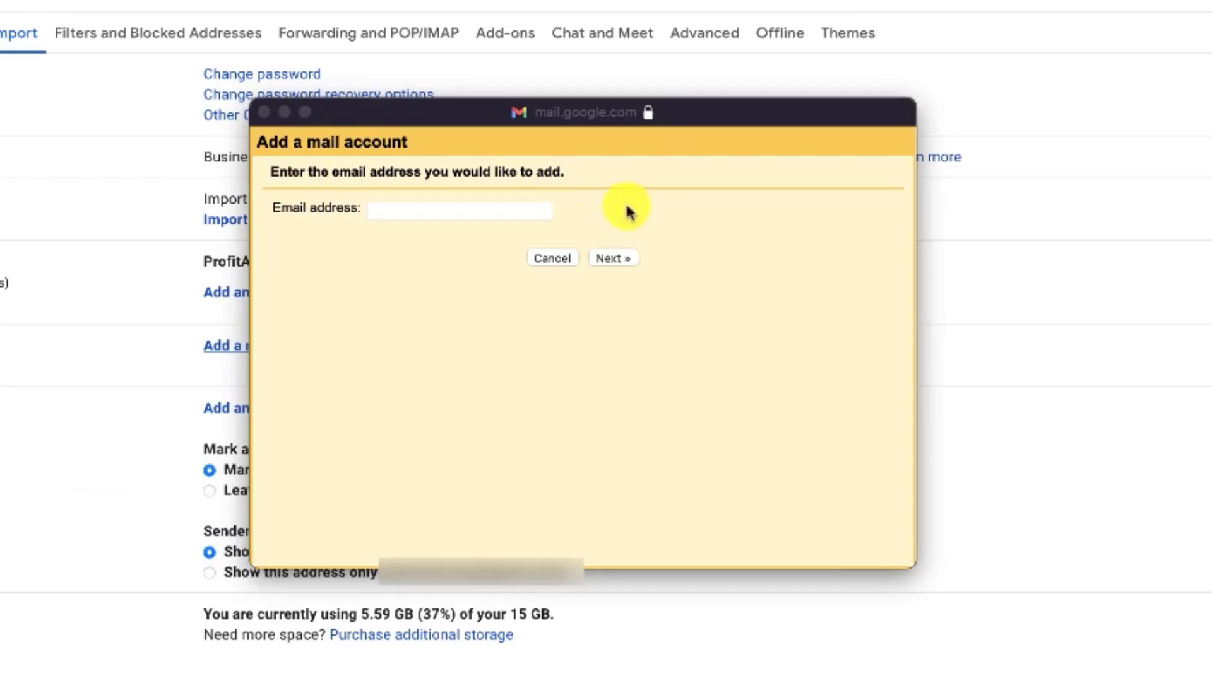
pyautogui.click(395, 208)
pyautogui.write('howto@')
pyautogui.click(615, 260)
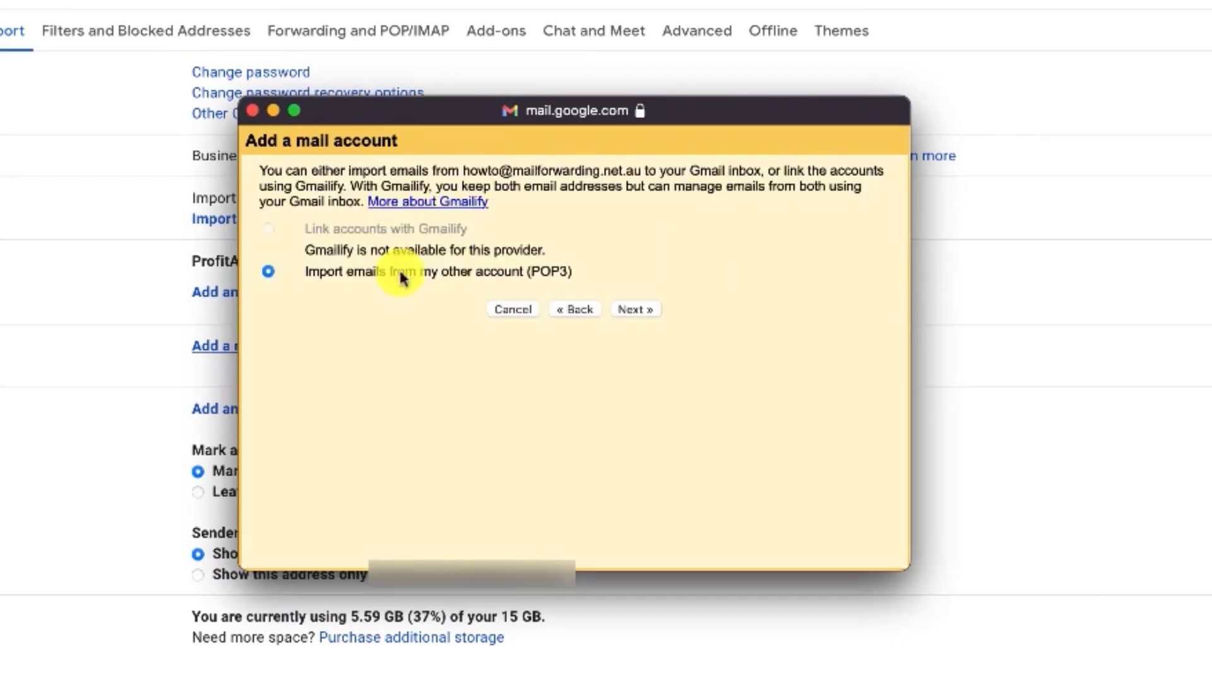
pyautogui.click(268, 273)
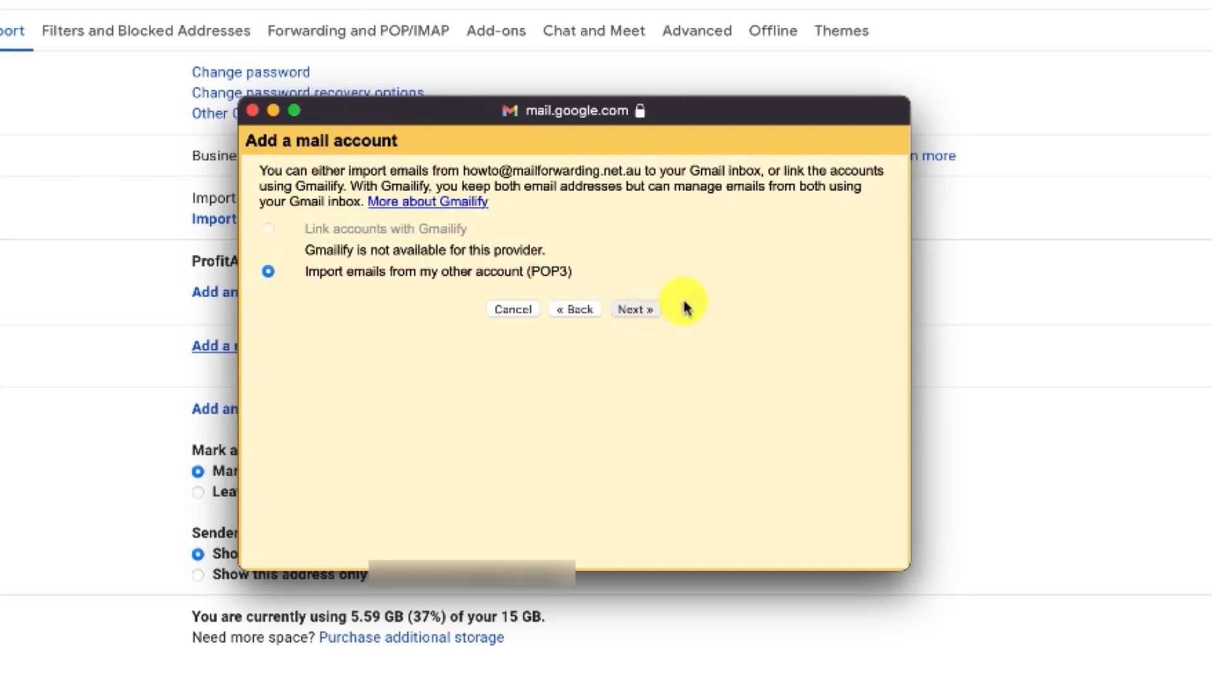
pyautogui.click(650, 310)
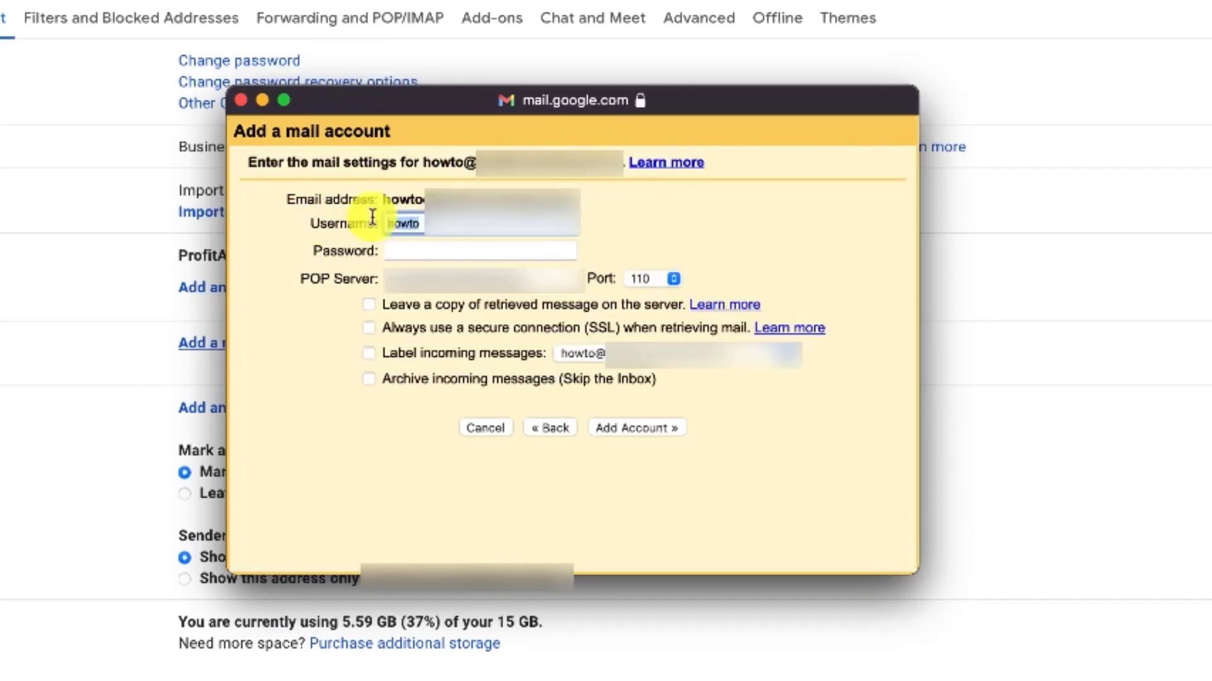
# Step: Enter the full email address as the POP username and fill in the account password
pyautogui.press('super+v')
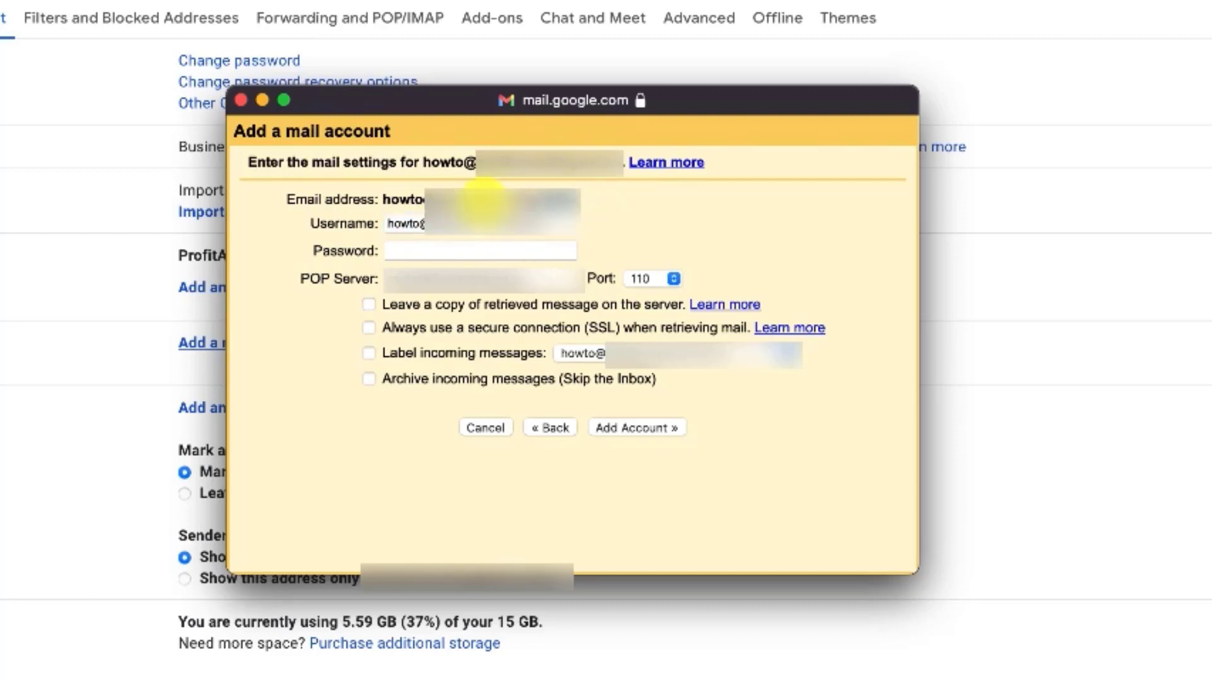
pyautogui.click(498, 251)
pyautogui.write('•••••••••••••')
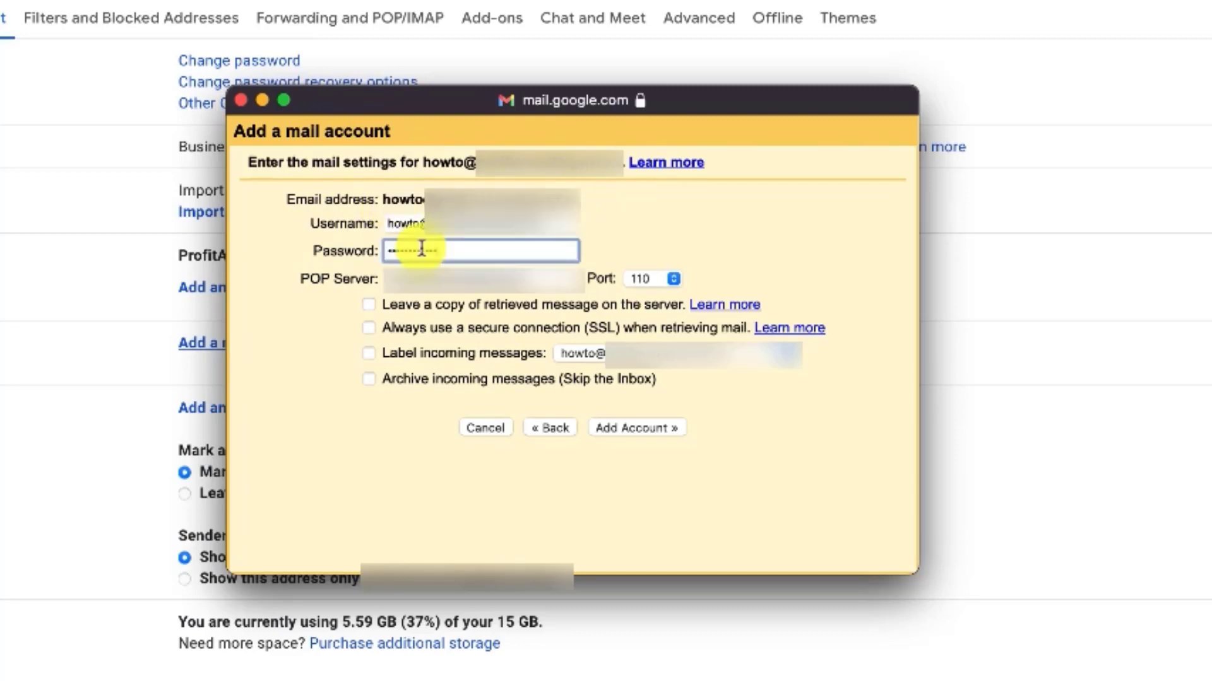
# Step: Configure the POP server on port 995, leave message copies on the server, always use SSL, label incoming messages, and add the account
pyautogui.click(370, 306)
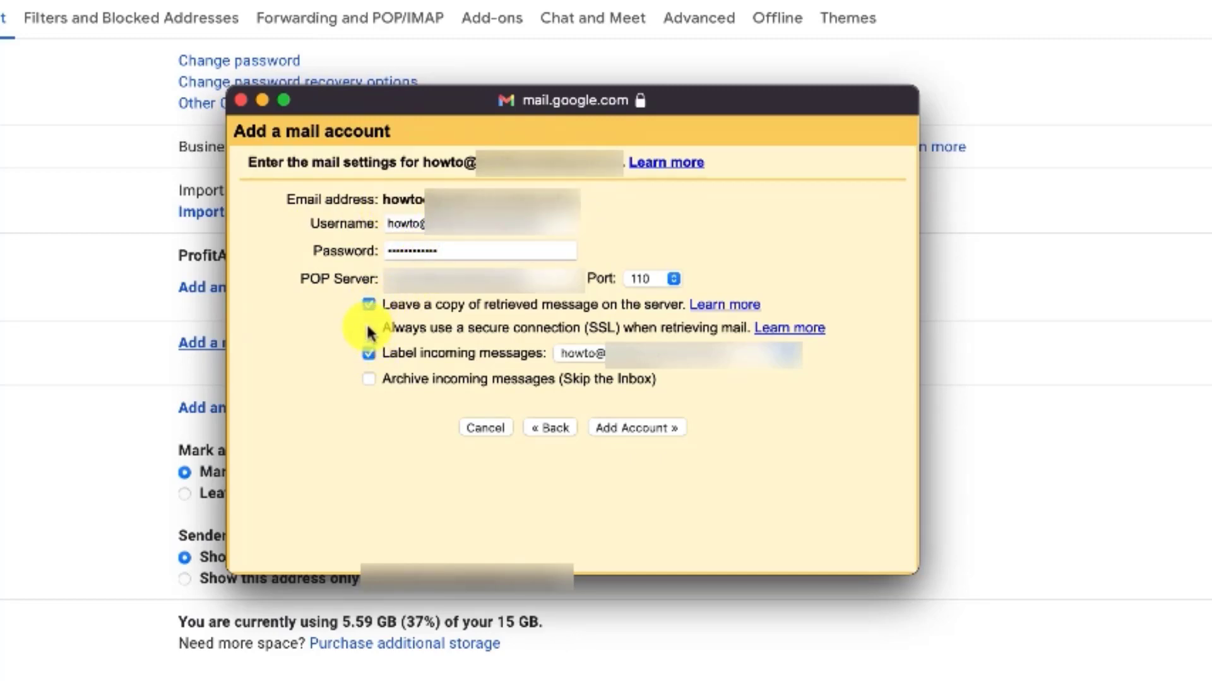
pyautogui.click(368, 328)
pyautogui.click(354, 280)
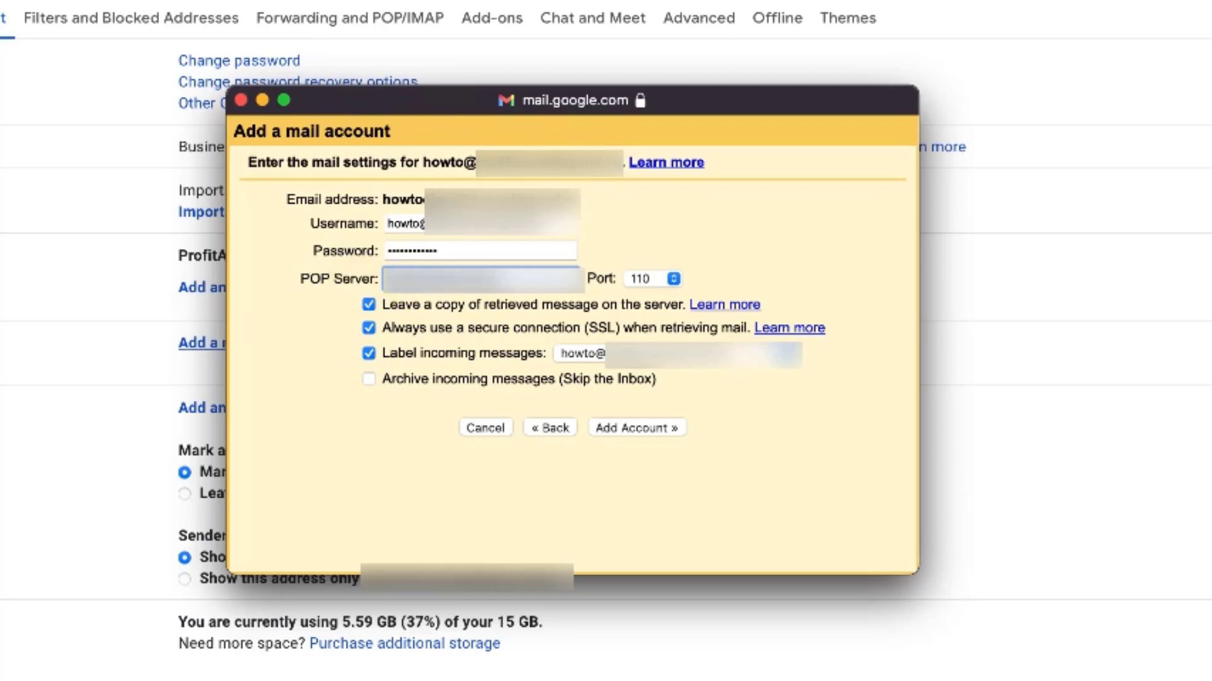
pyautogui.click(645, 275)
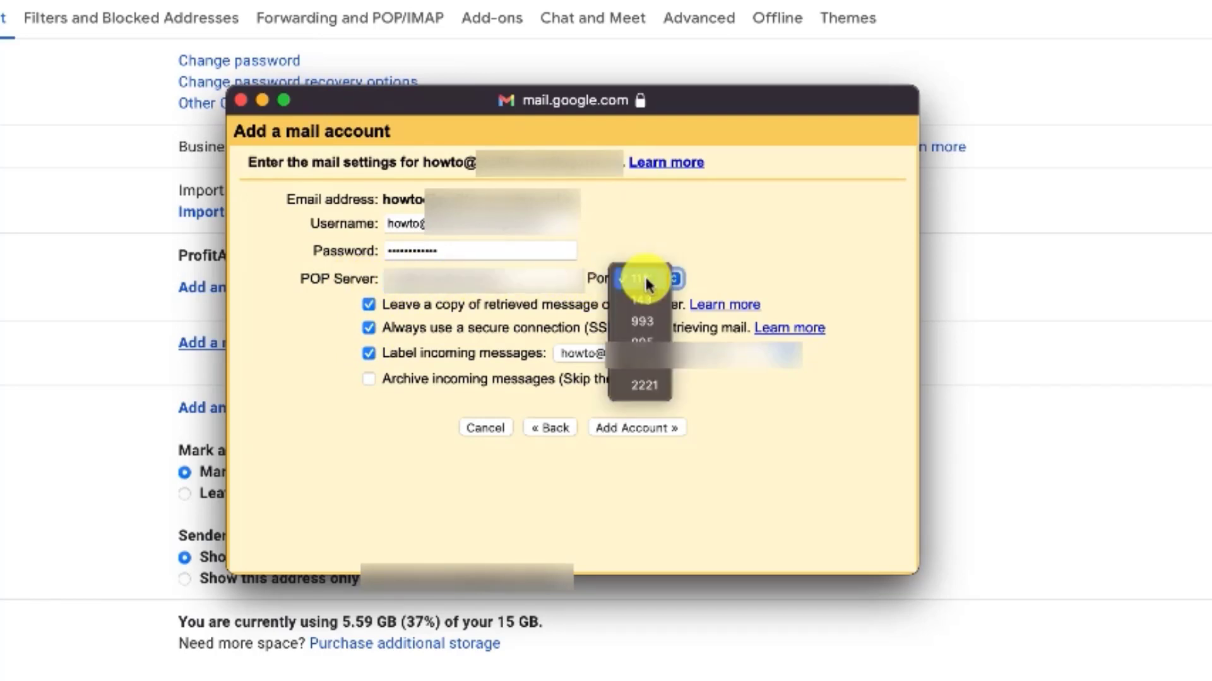
pyautogui.click(643, 340)
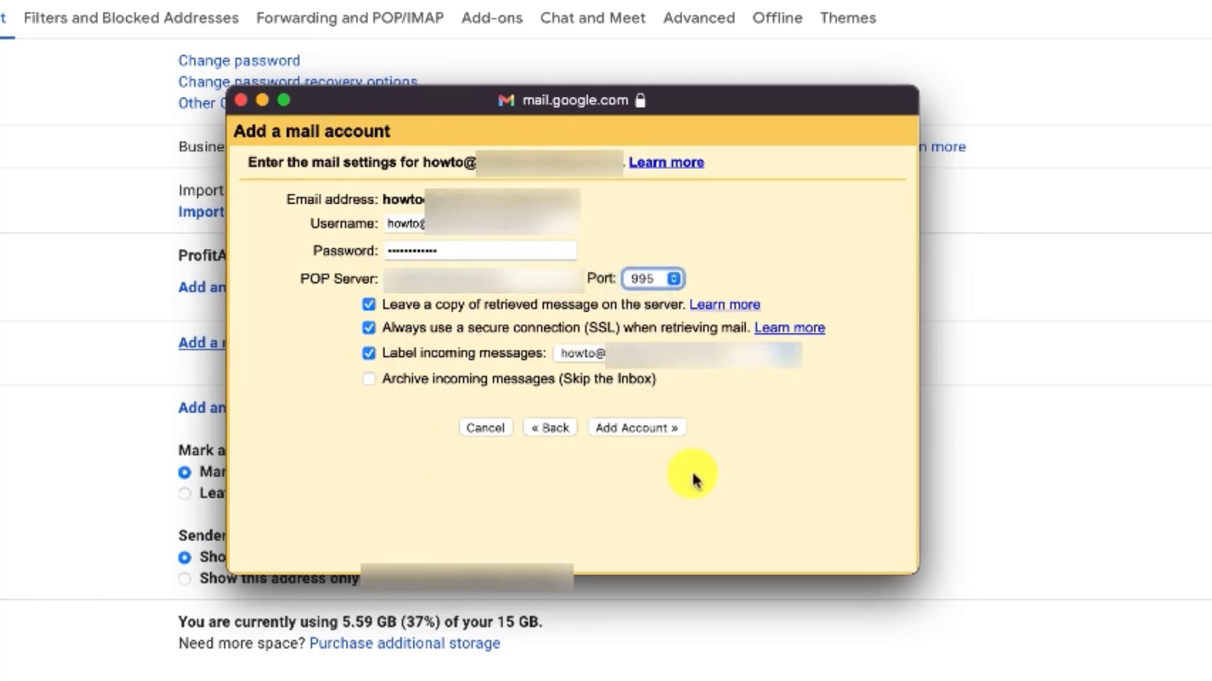
pyautogui.click(776, 371)
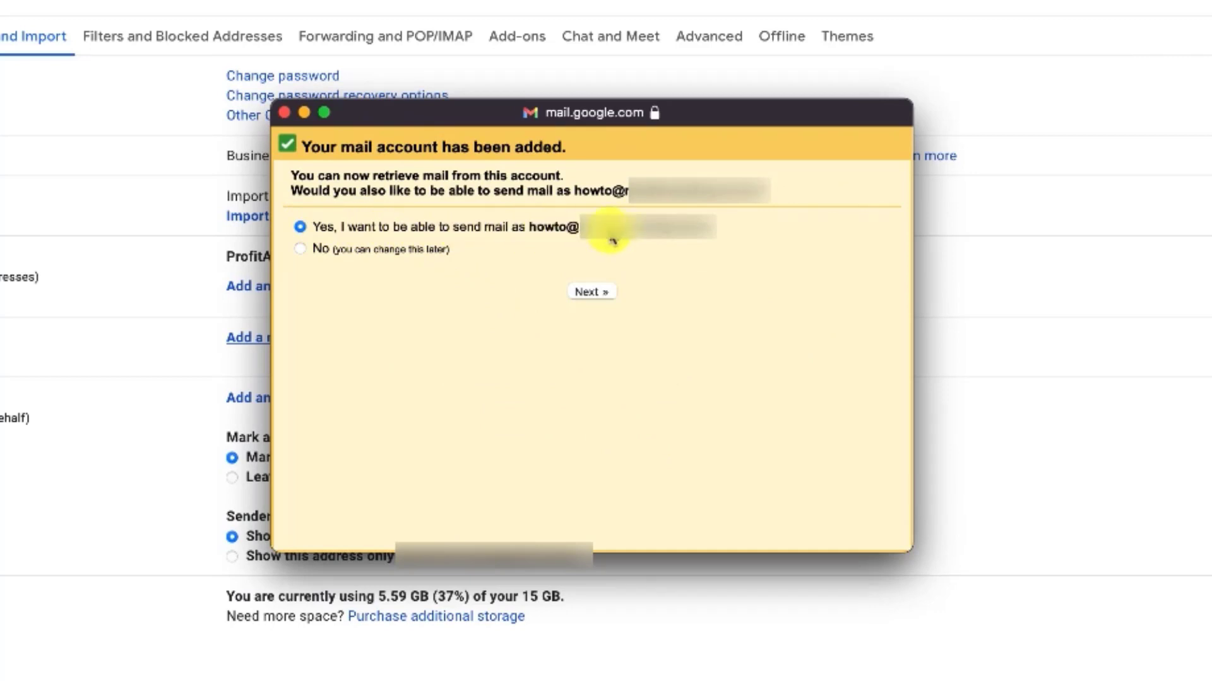
# Step: Accept sending mail as the added address, with the sender name "How To" and without treating it as an alias
pyautogui.click(594, 296)
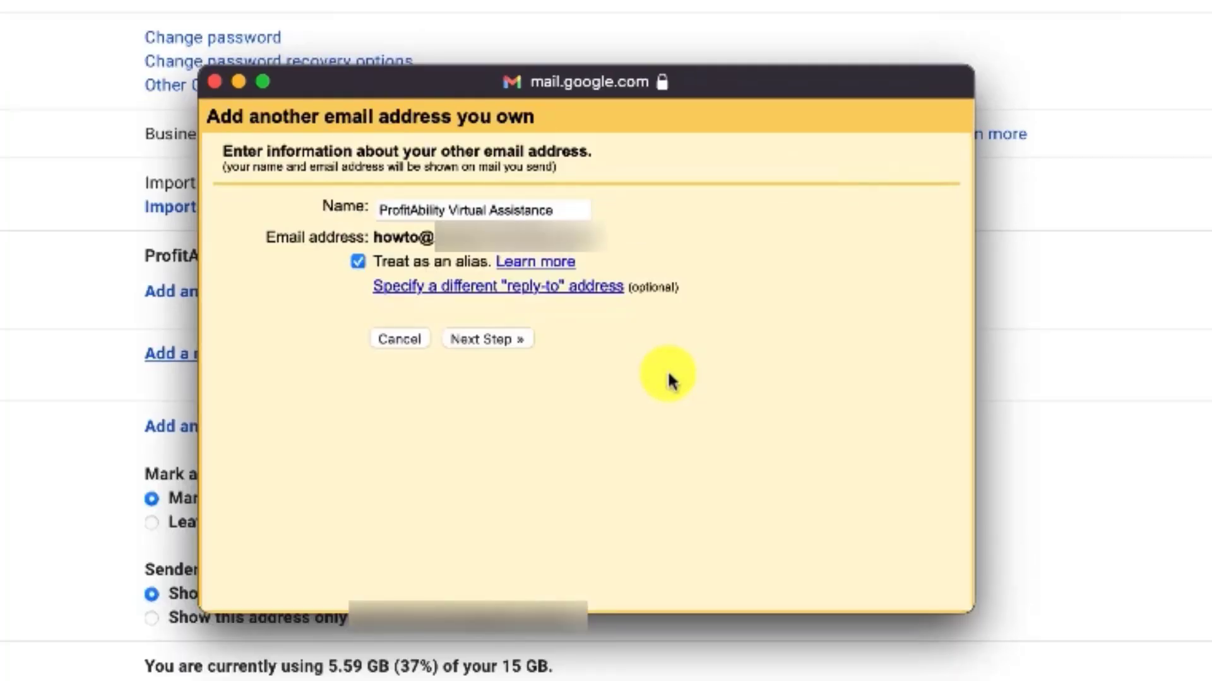
pyautogui.moveTo(556, 210); pyautogui.dragTo(338, 205)
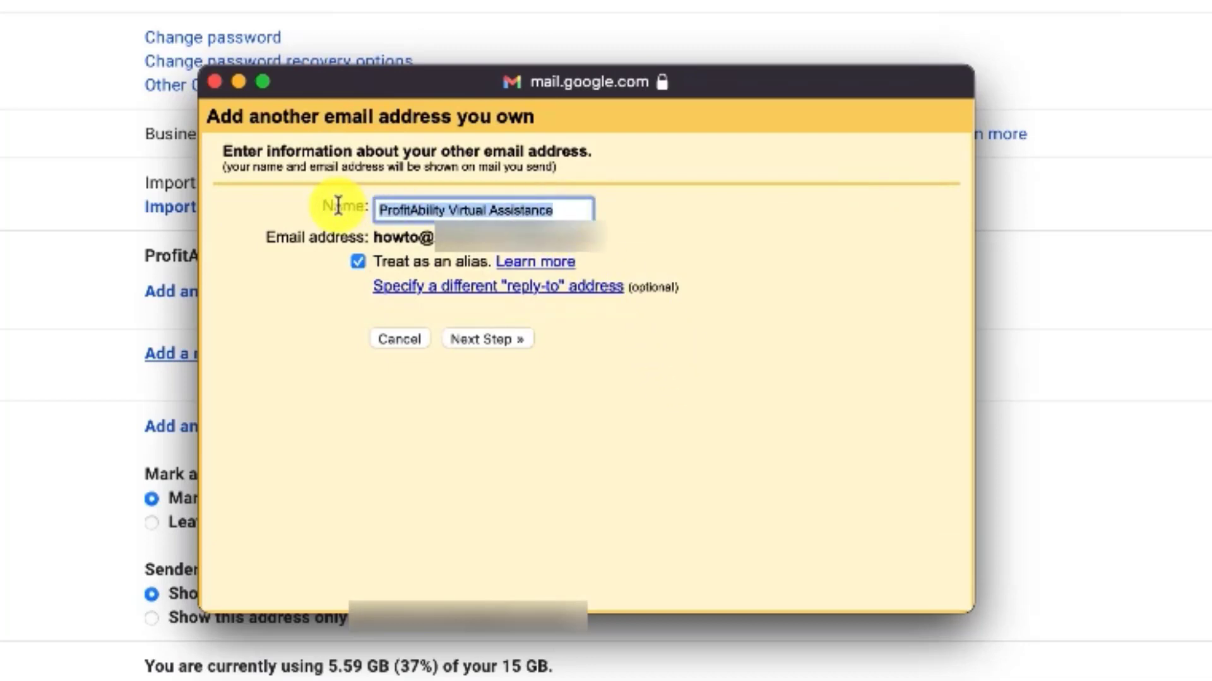
pyautogui.write('How To')
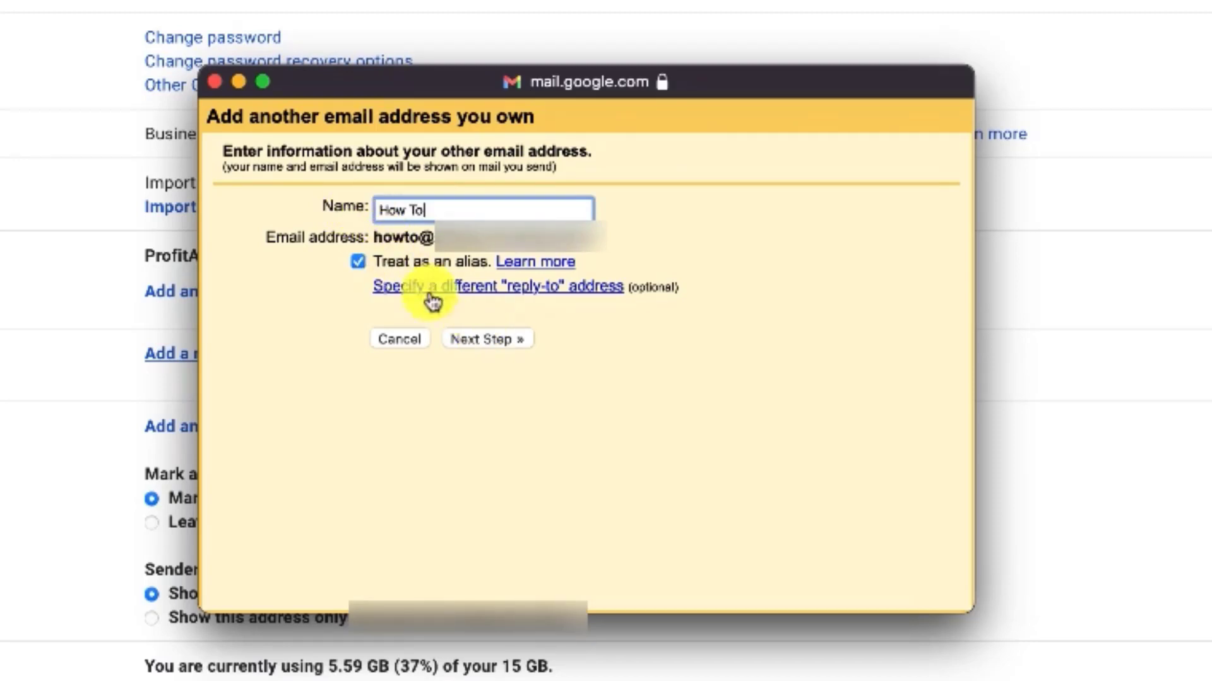
pyautogui.click(357, 261)
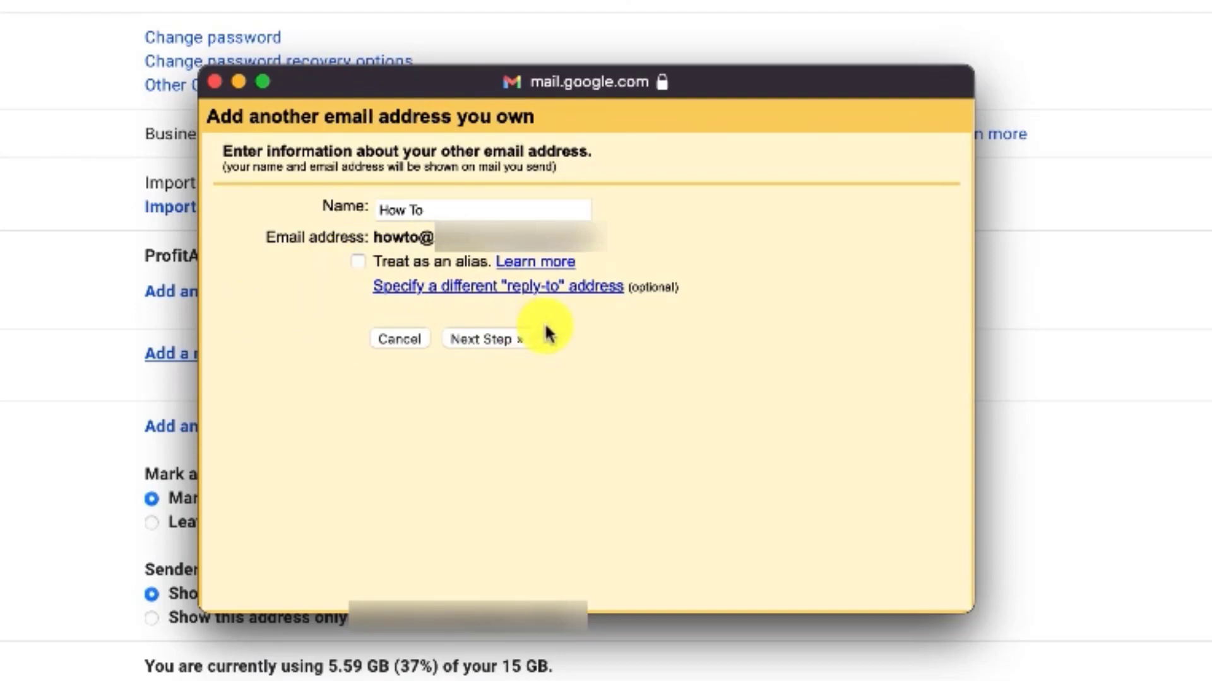
pyautogui.click(503, 339)
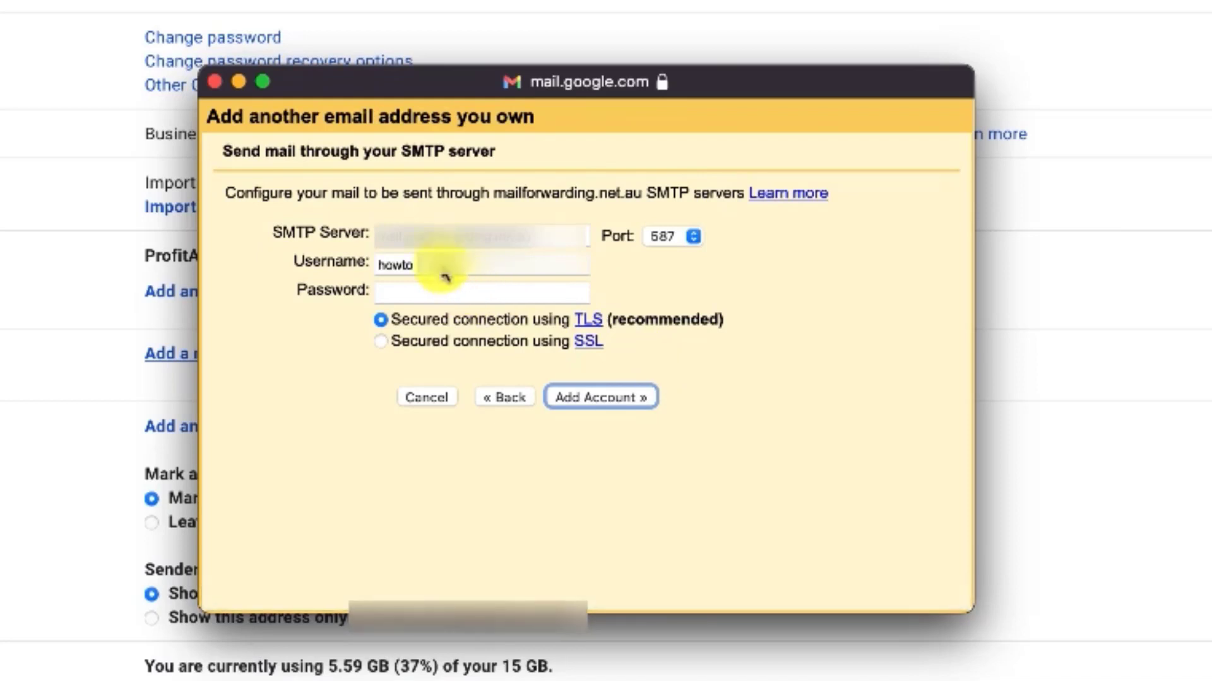
# Step: Fill in the outgoing SMTP server, the full email address as username, and the account password
pyautogui.click(331, 235)
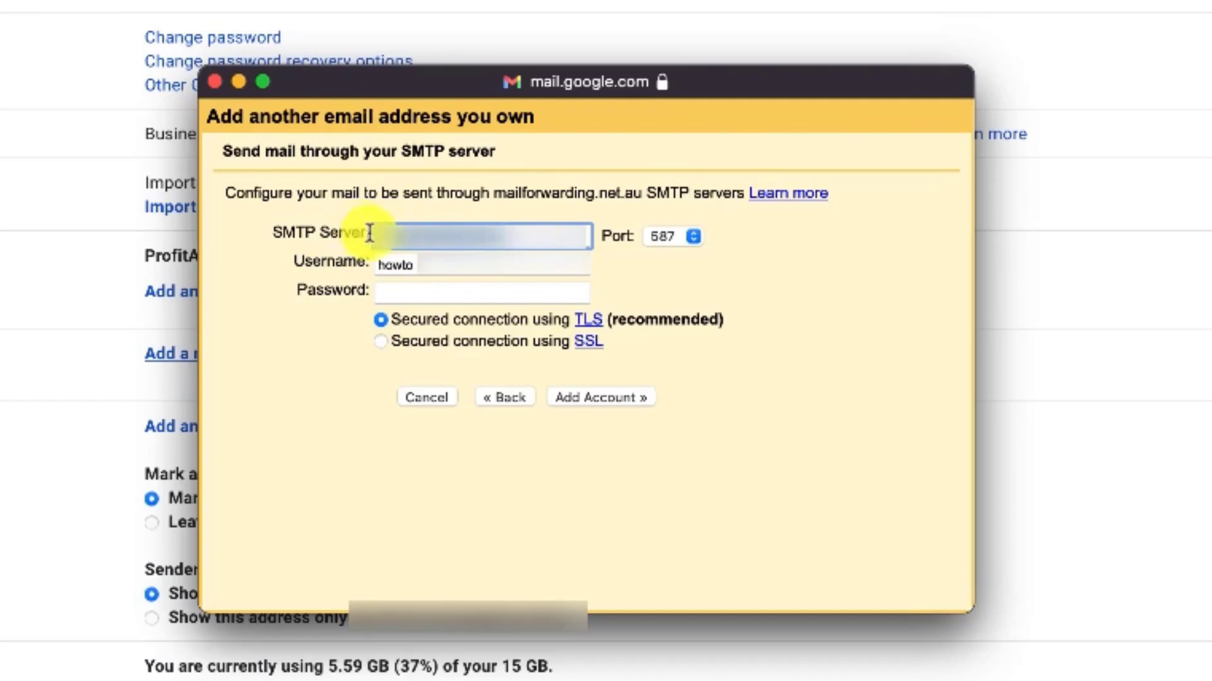
pyautogui.click(424, 278)
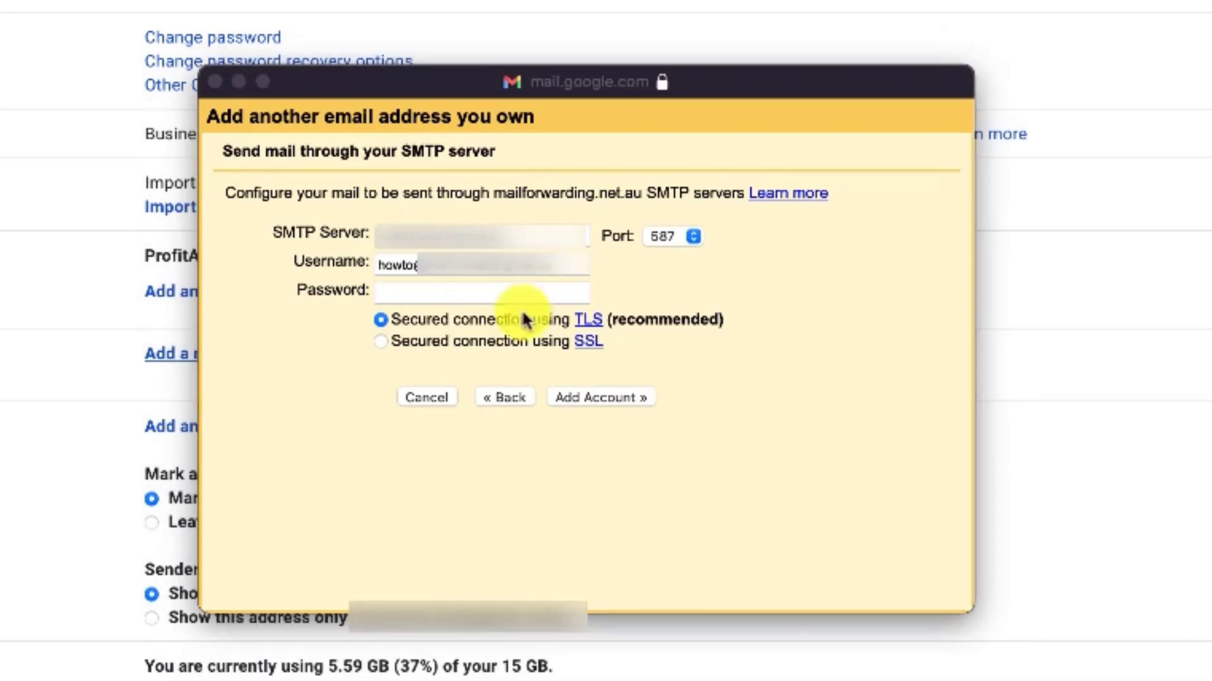
pyautogui.click(462, 296)
pyautogui.press('super+v')
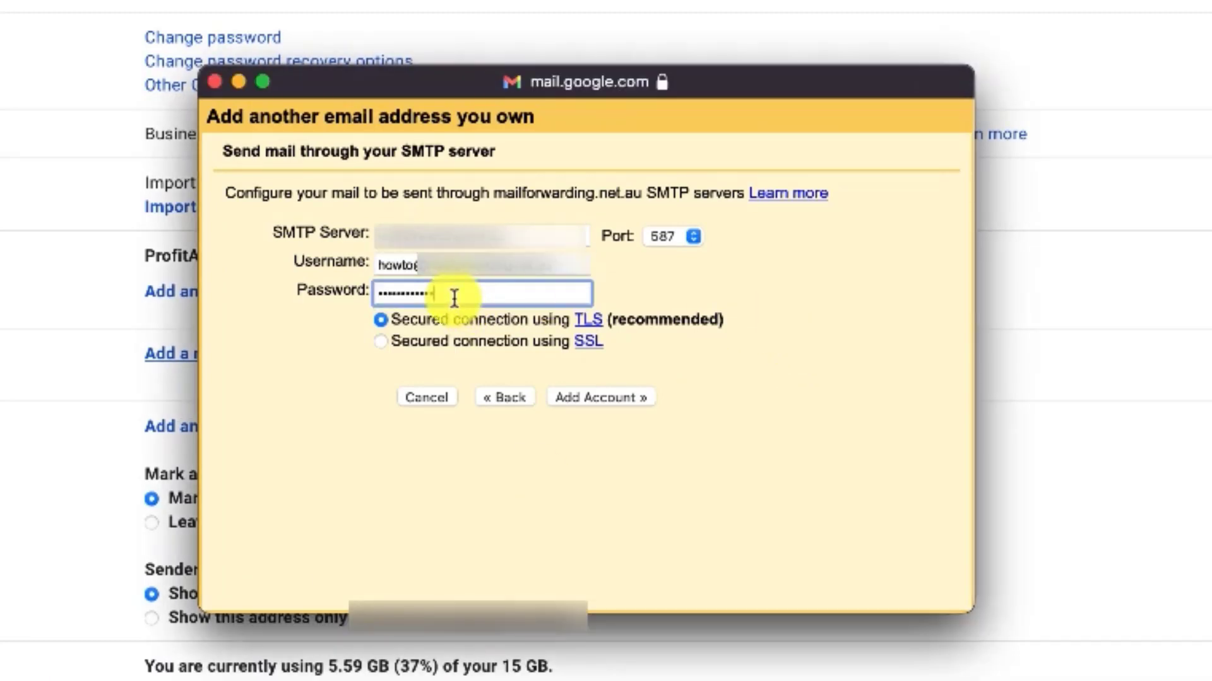
pyautogui.click(689, 297)
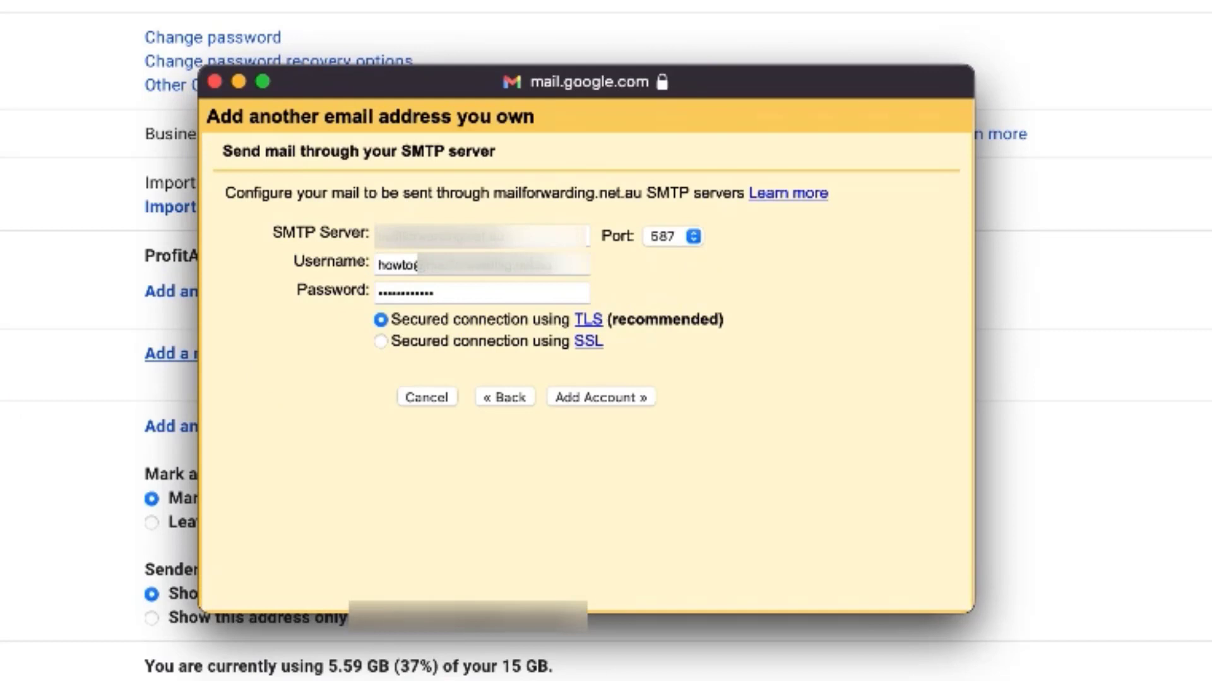
# Step: Set the SMTP port to 465 and add the sending account
pyautogui.click(693, 236)
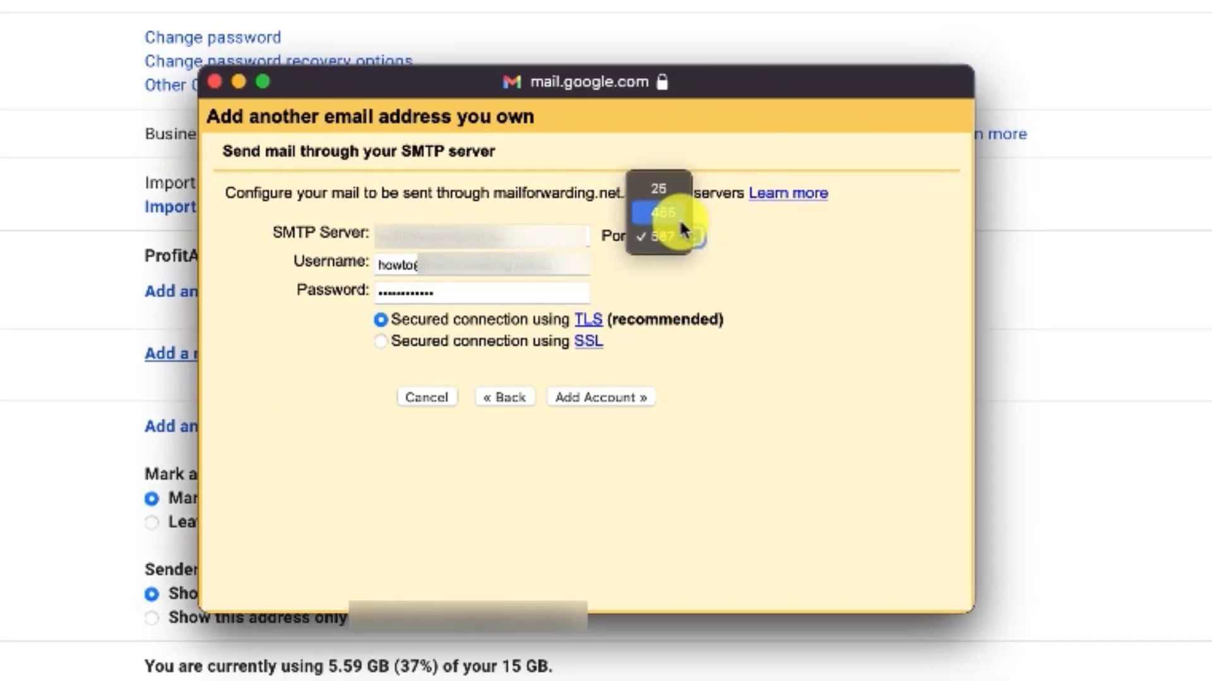
pyautogui.click(679, 218)
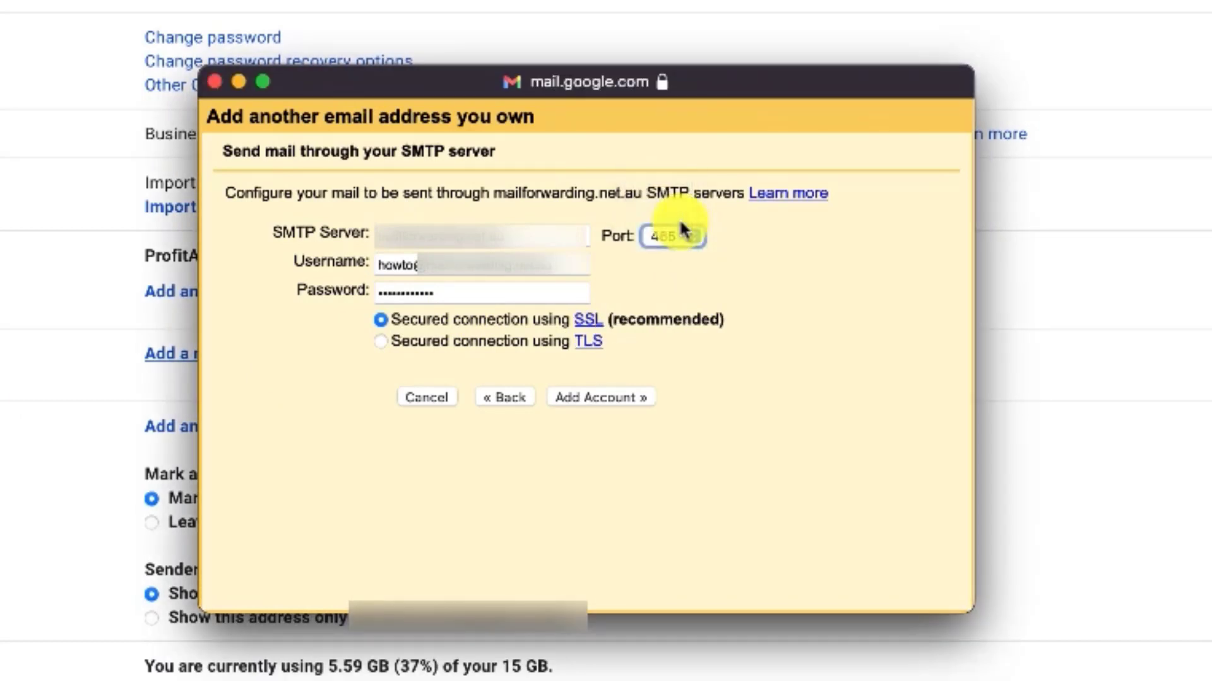
pyautogui.click(600, 392)
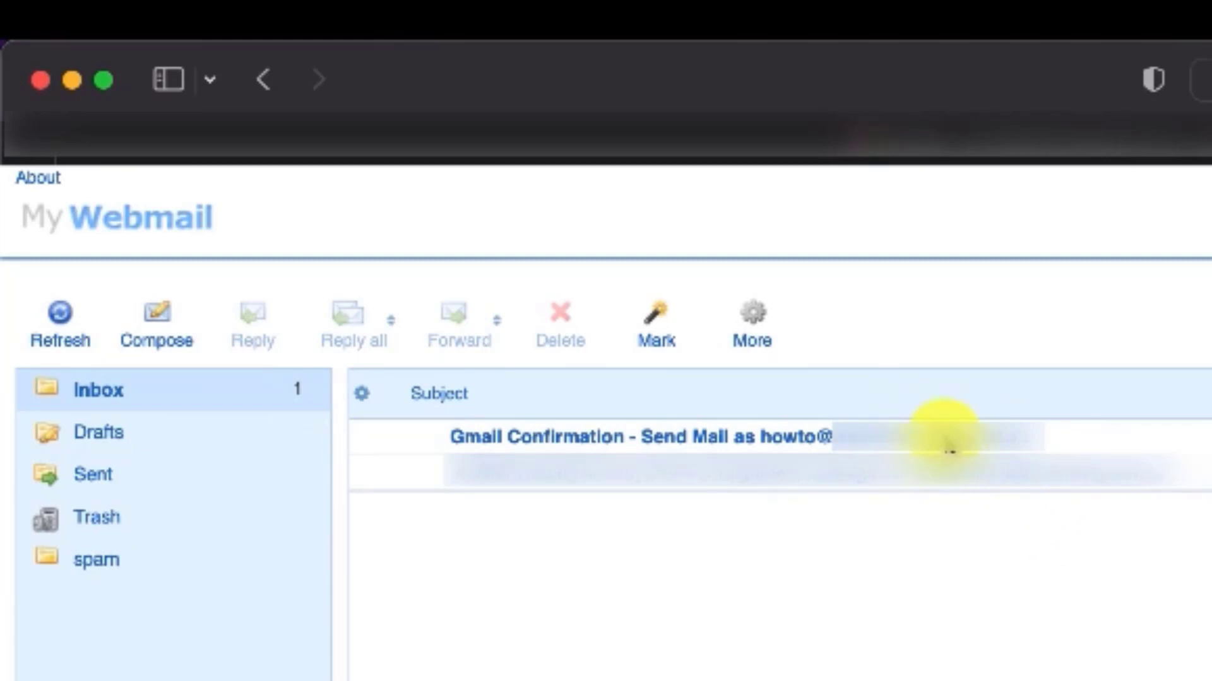
# Step: Switch to the added account's webmail and open the Gmail Confirmation message about sending mail
pyautogui.doubleClick(1051, 440)
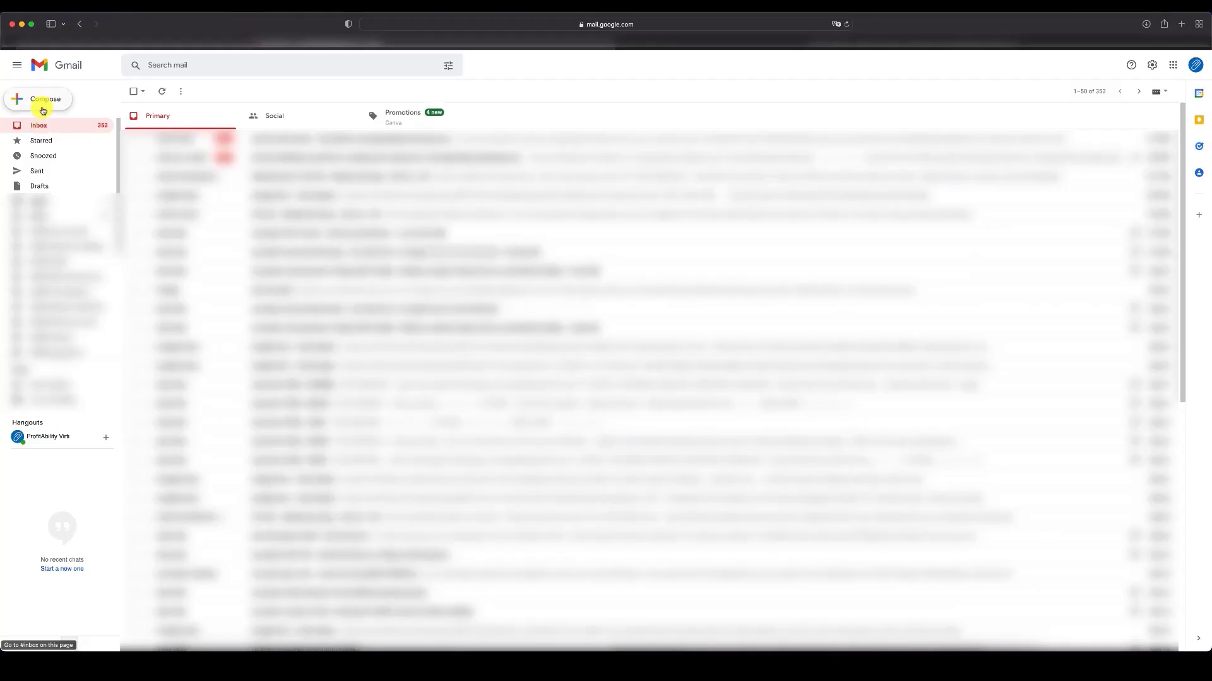
# Step: Start a new message in Gmail and view the sender addresses available for it
pyautogui.click(42, 104)
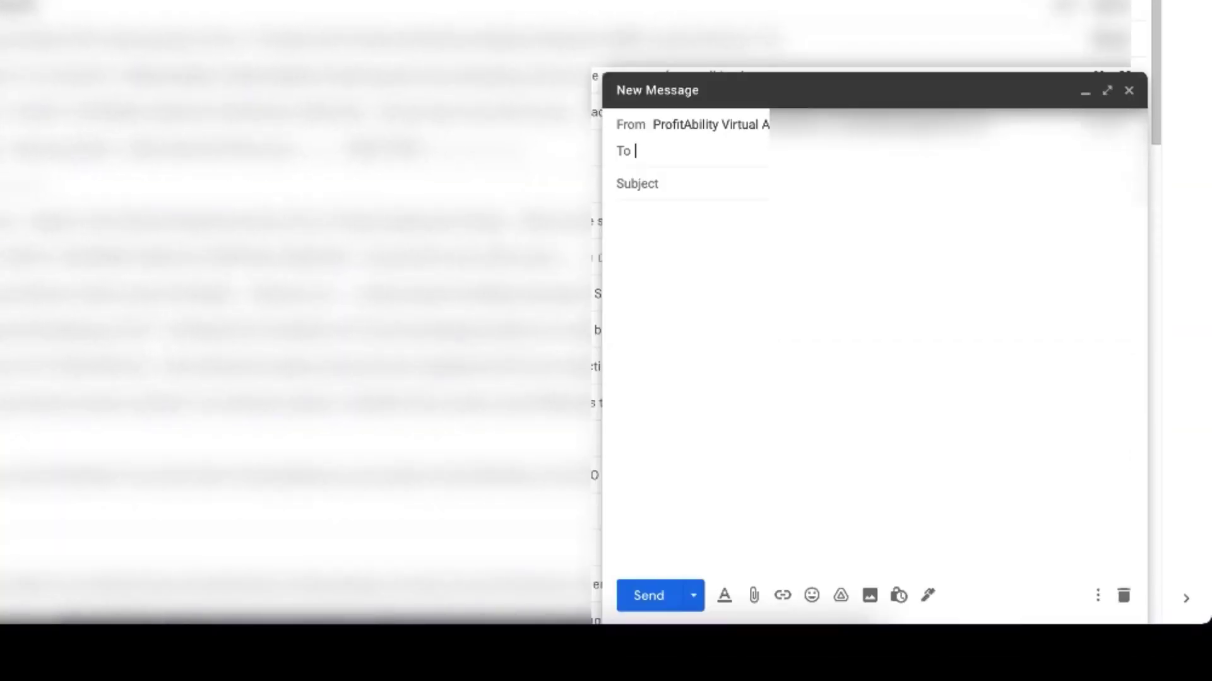
pyautogui.click(997, 123)
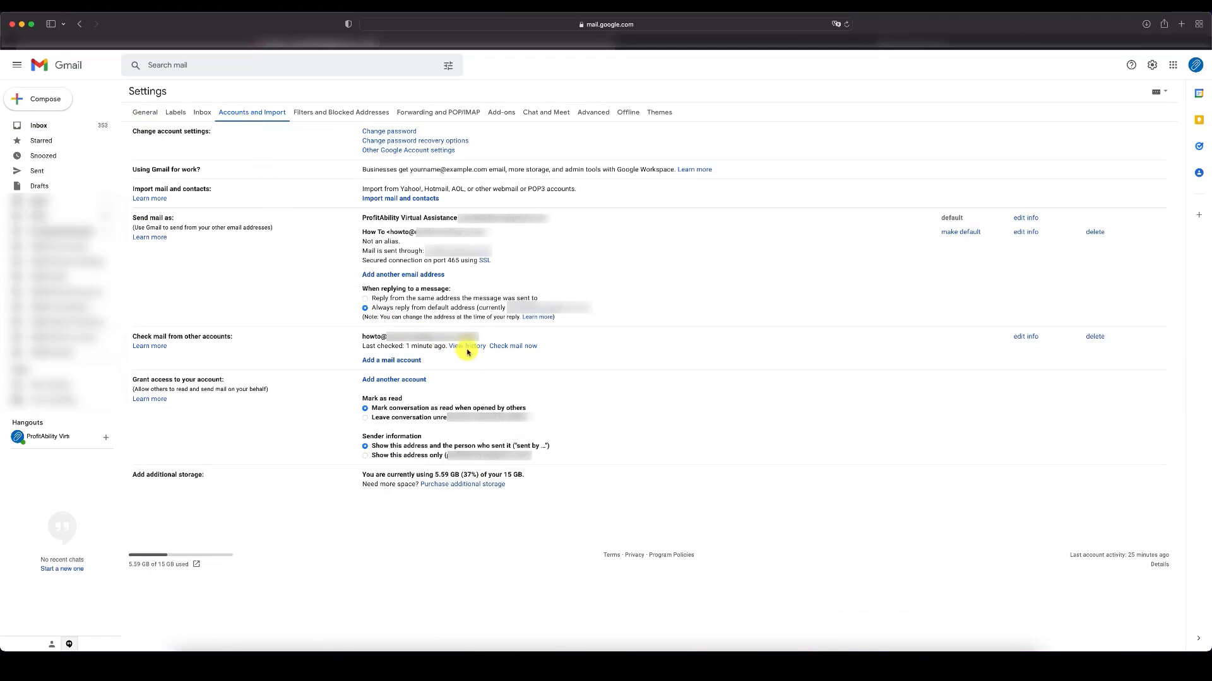
# Step: Fetch mail from the added account immediately and open the inbox to view the imported messages
pyautogui.click(519, 347)
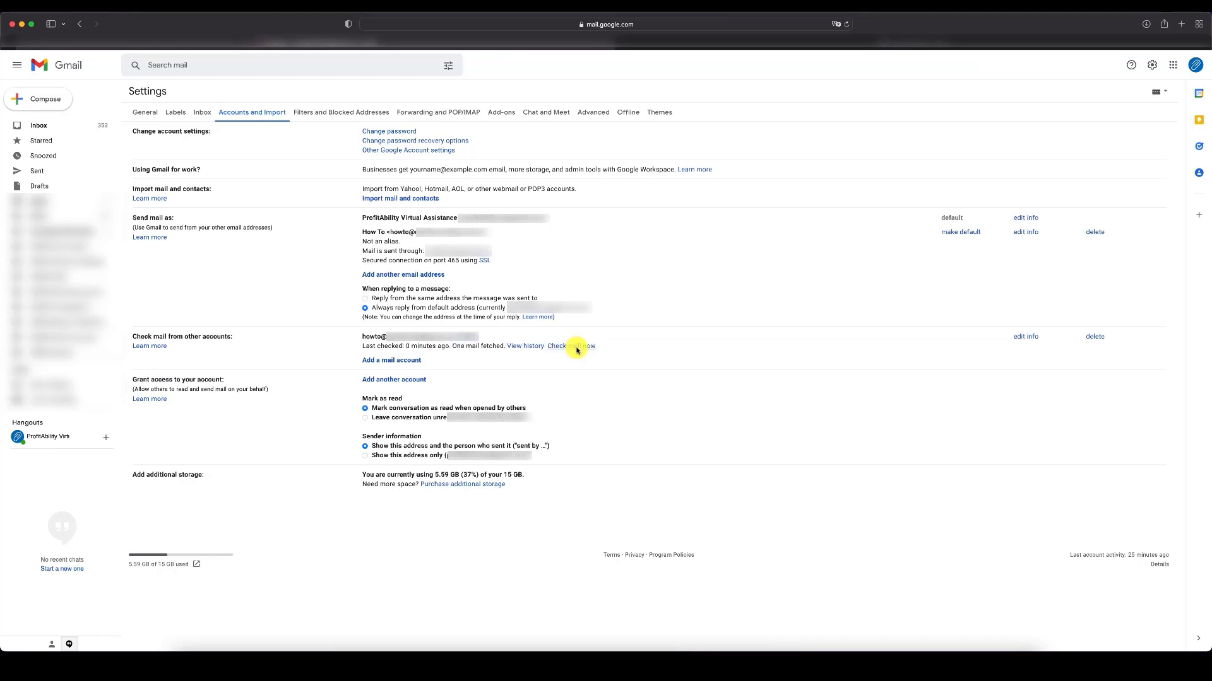
pyautogui.click(53, 124)
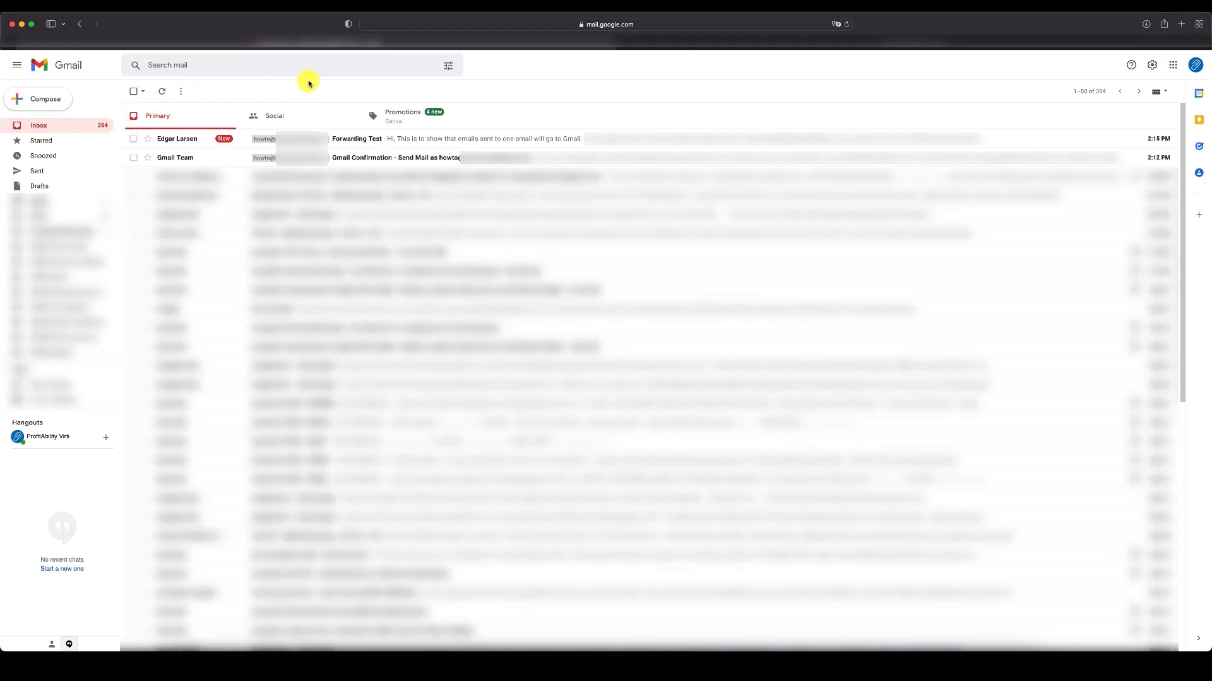